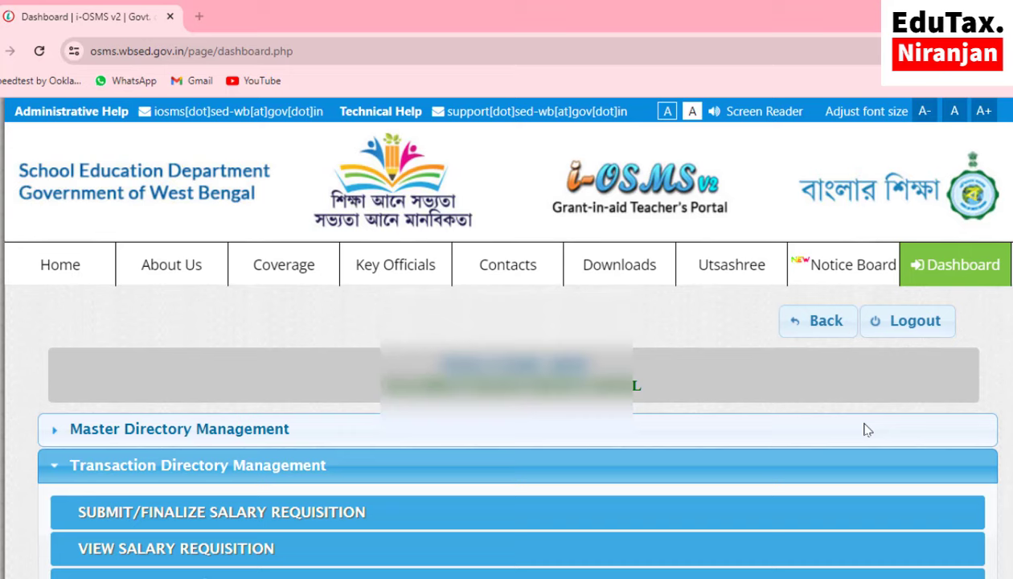
# Open the employee list for submitting salary increments from the Salary Increment section of the dashboard.
pyautogui.scroll(-2, 861, 428)
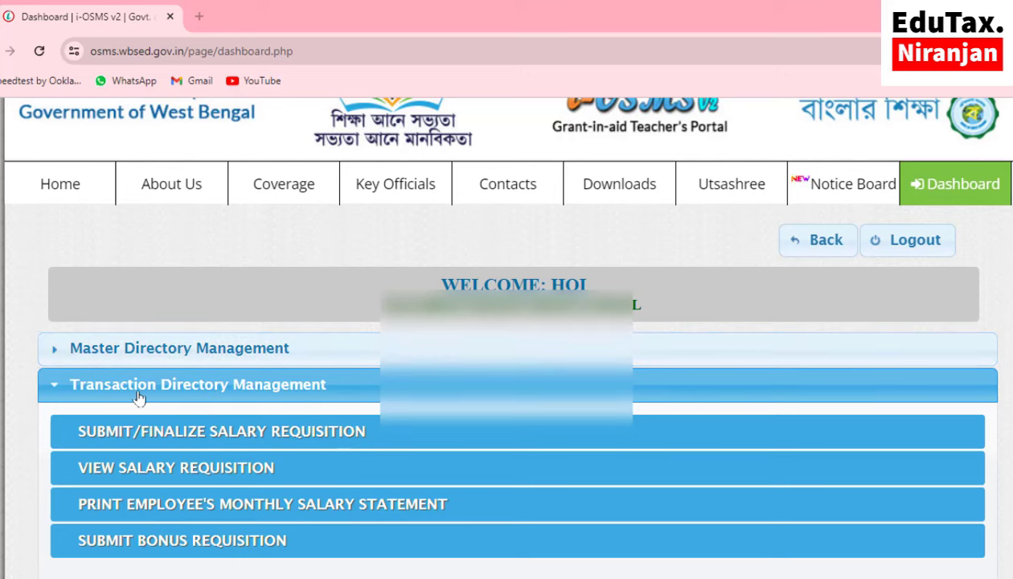
pyautogui.click(181, 392)
pyautogui.scroll(-3, 180, 394)
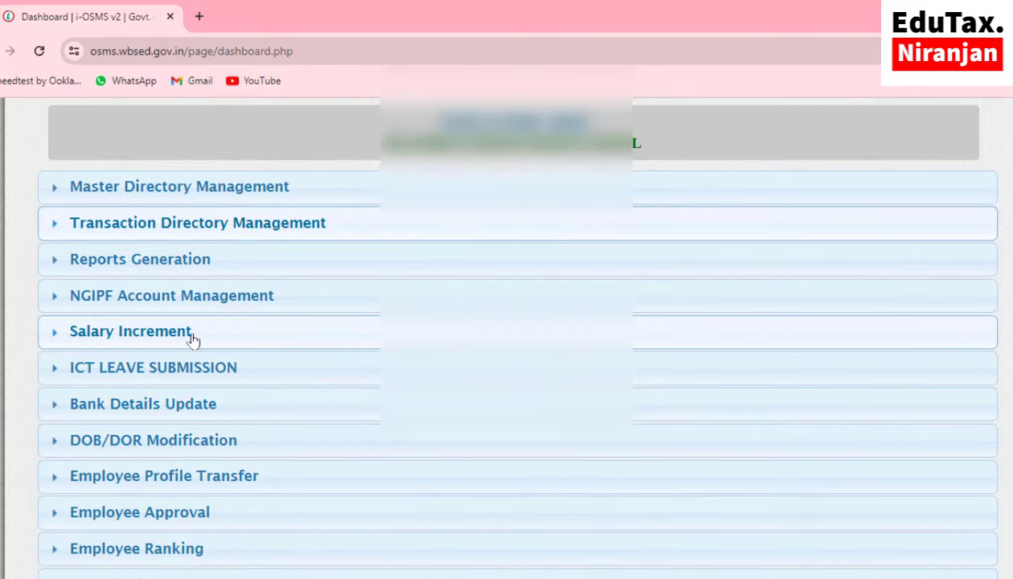
pyautogui.click(123, 337)
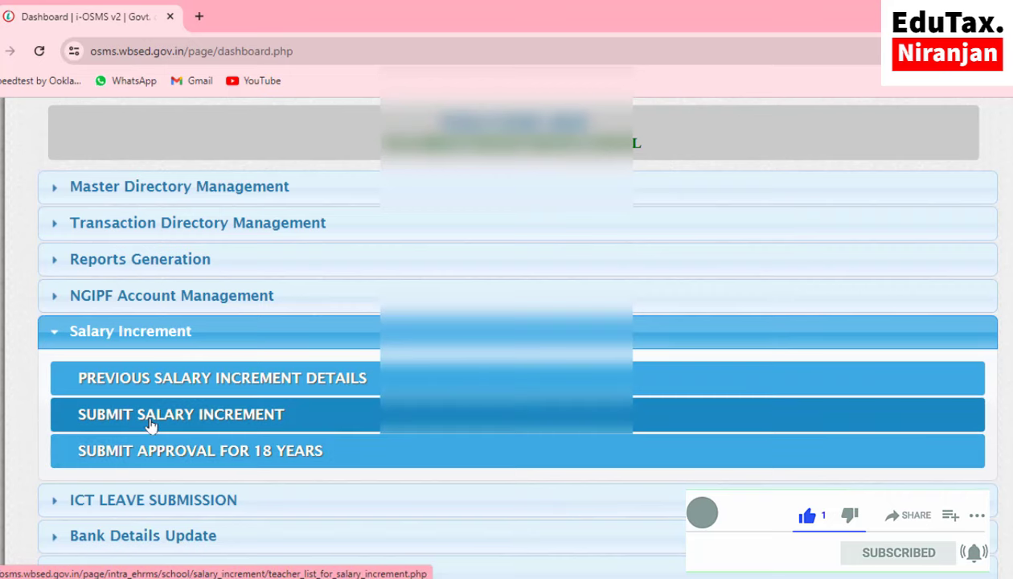
pyautogui.click(161, 425)
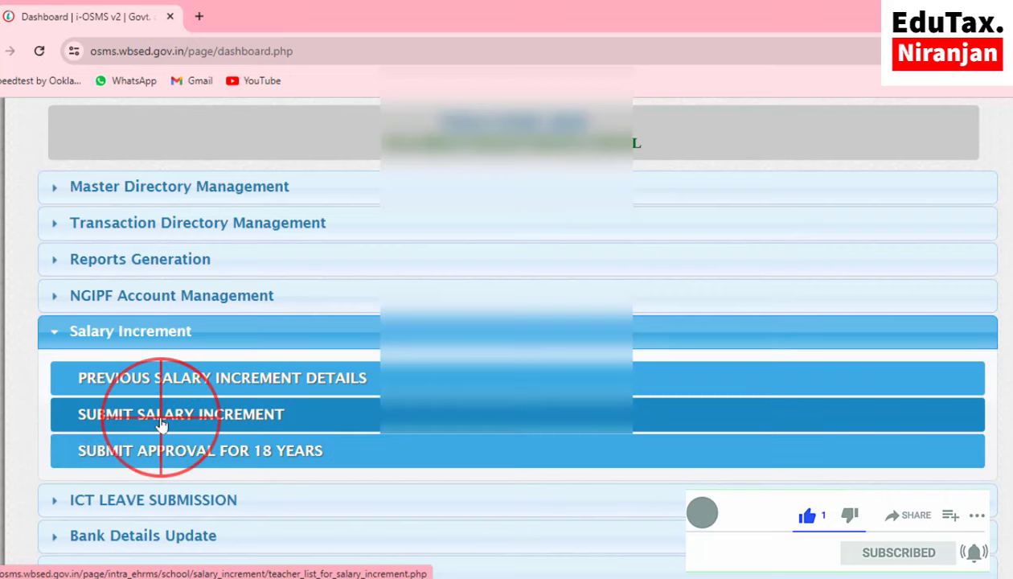
# Choose the Periodical increment for the employee in row 1, submit the increment details and save the entry.
pyautogui.scroll(-4, 514, 402)
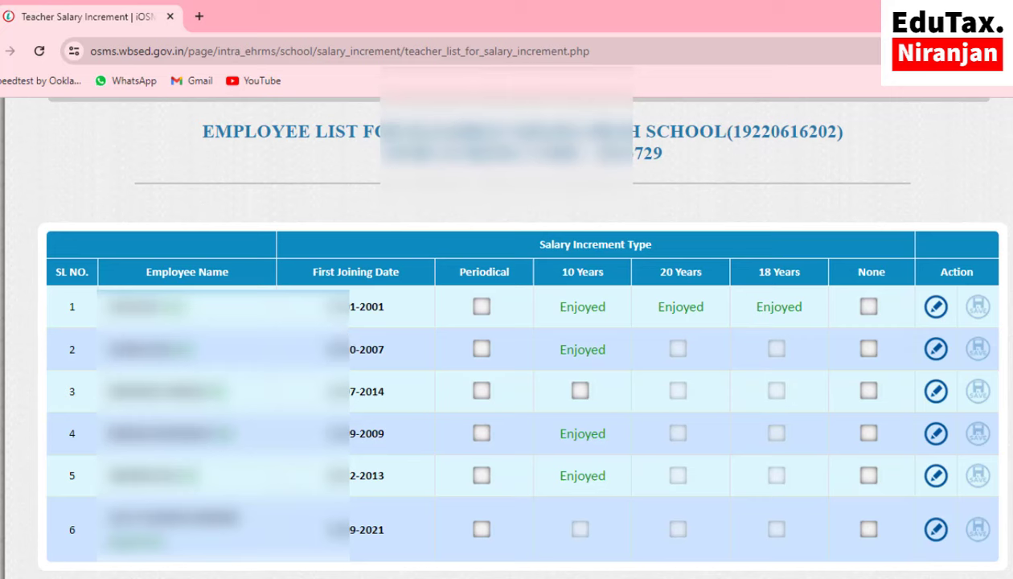
pyautogui.click(481, 309)
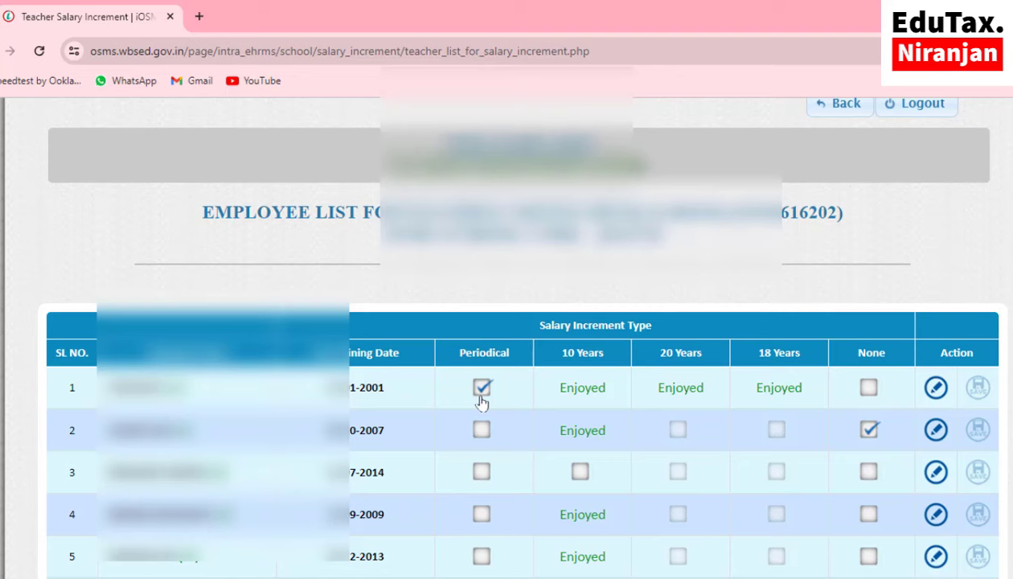
pyautogui.click(937, 389)
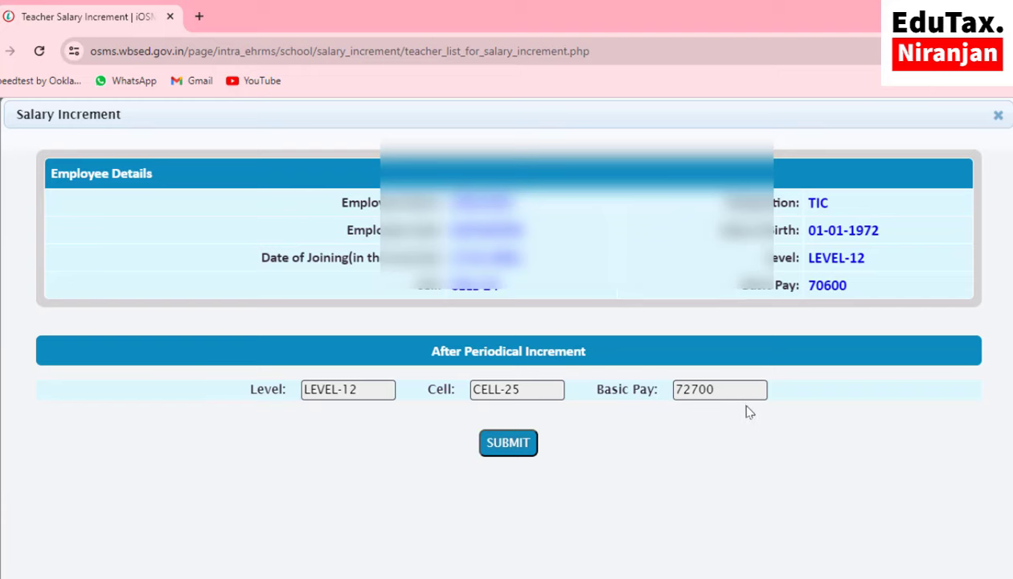
pyautogui.click(509, 447)
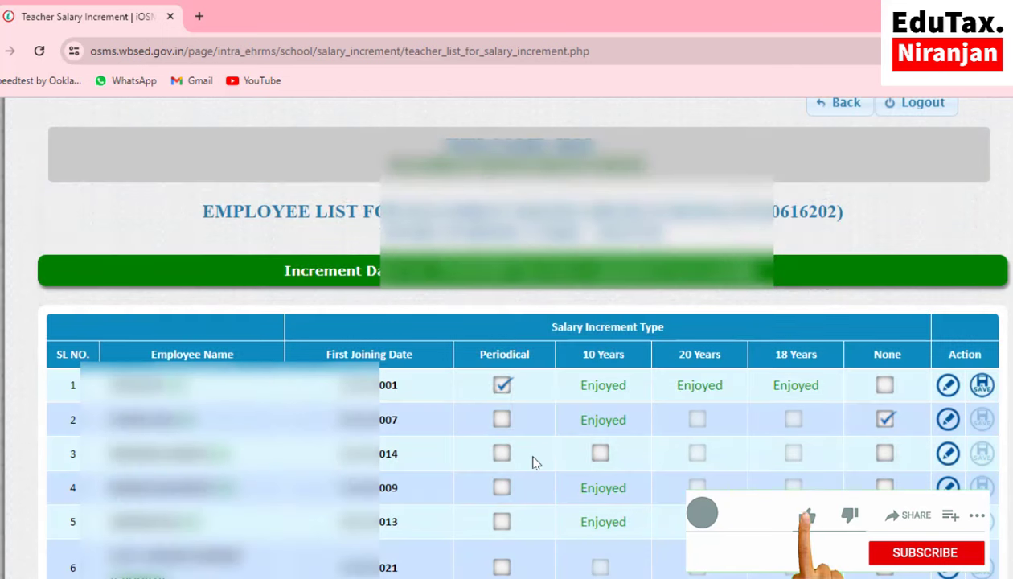
pyautogui.click(983, 387)
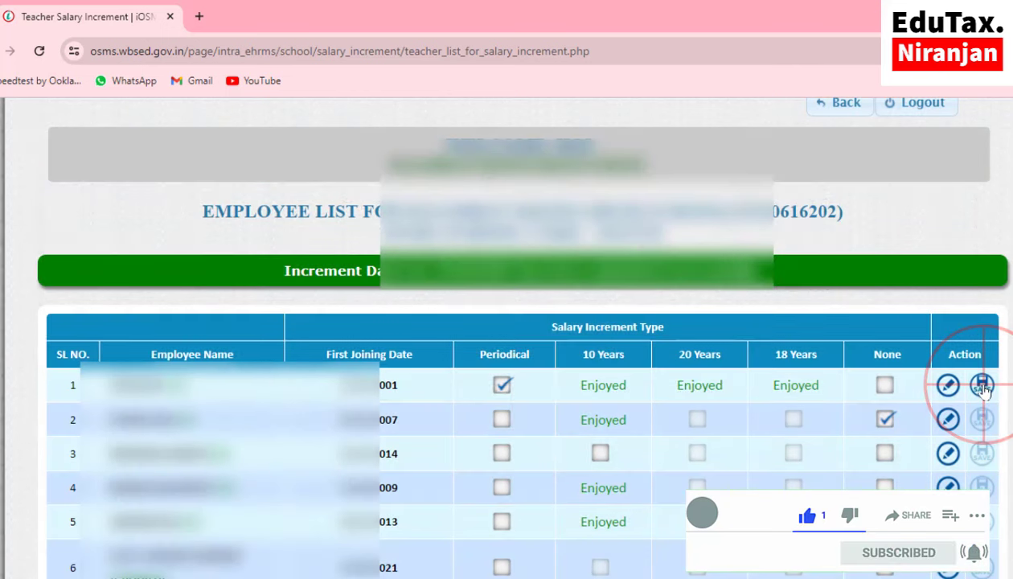
# Mark the Periodical increment for the employee in row 2 and clear the None option.
pyautogui.click(501, 419)
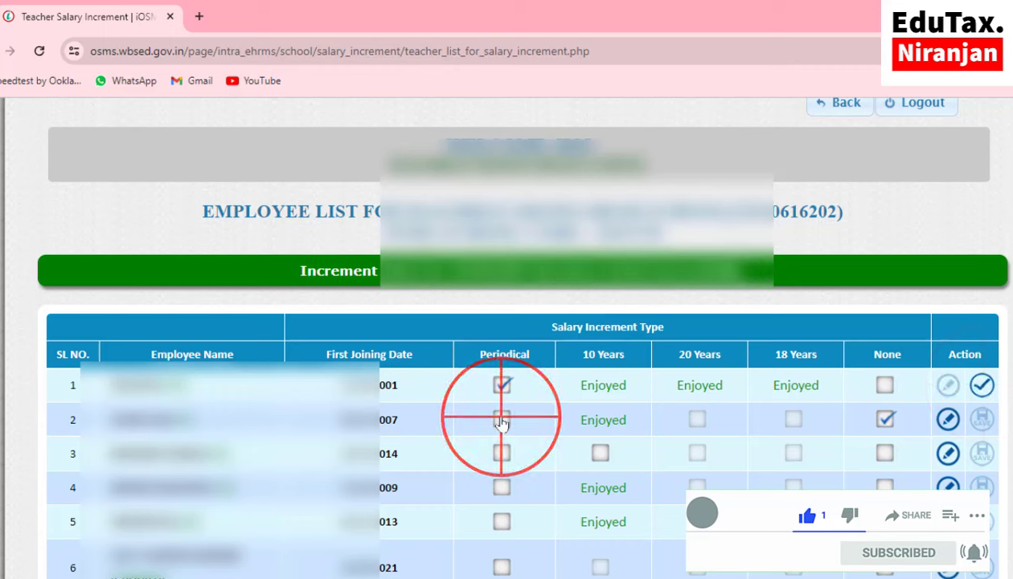
pyautogui.click(696, 420)
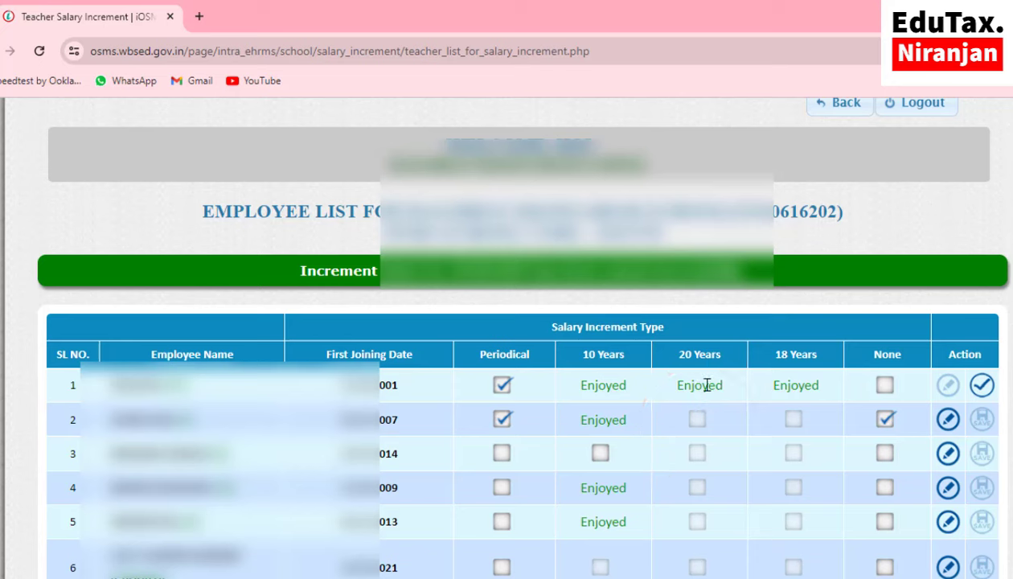
pyautogui.click(696, 428)
pyautogui.click(790, 421)
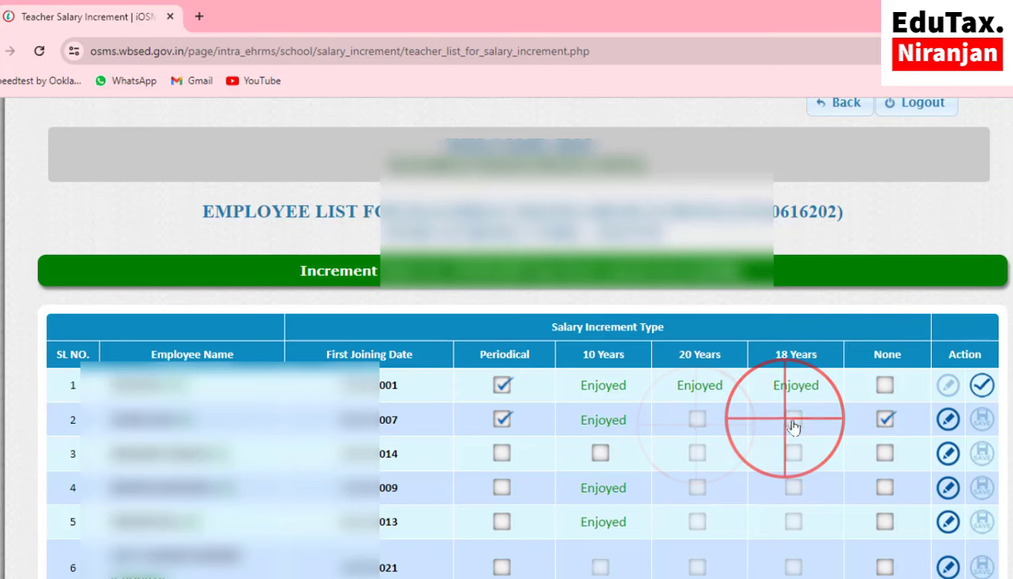
pyautogui.click(884, 418)
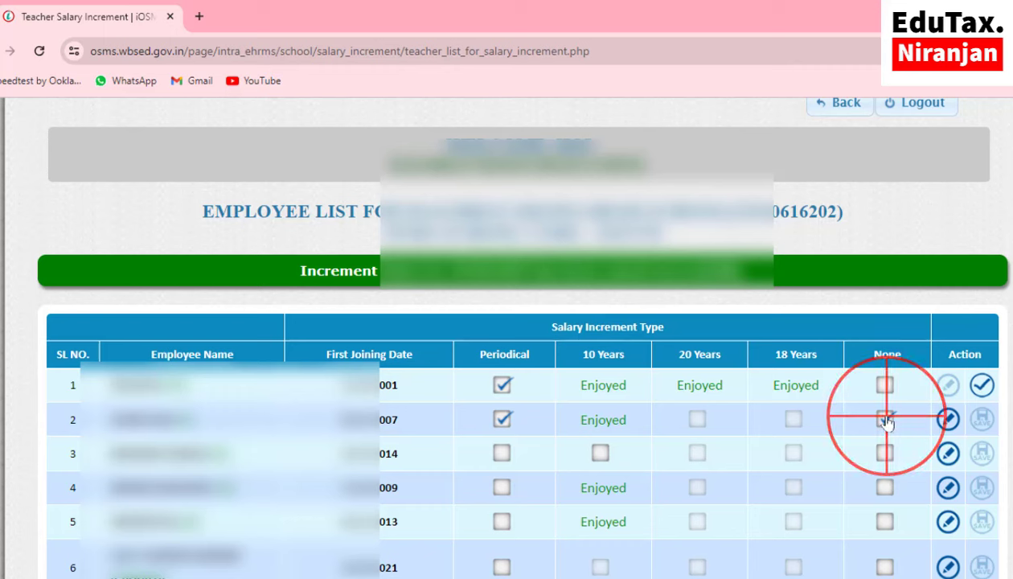
pyautogui.click(502, 420)
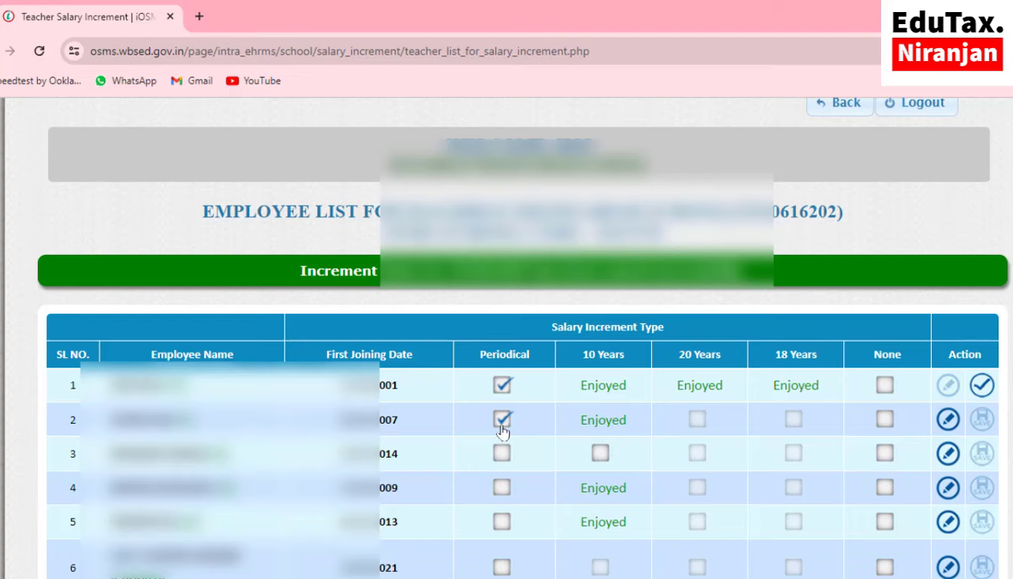
# Submit the row 2 employee's periodical increment details and save the entry.
pyautogui.click(948, 419)
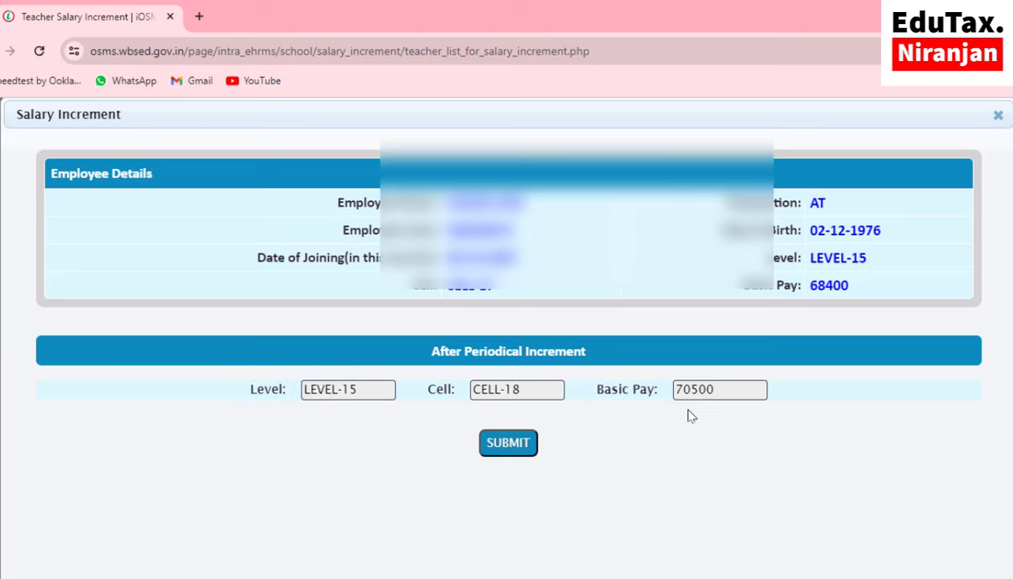
pyautogui.click(515, 445)
pyautogui.scroll(-1, 611, 394)
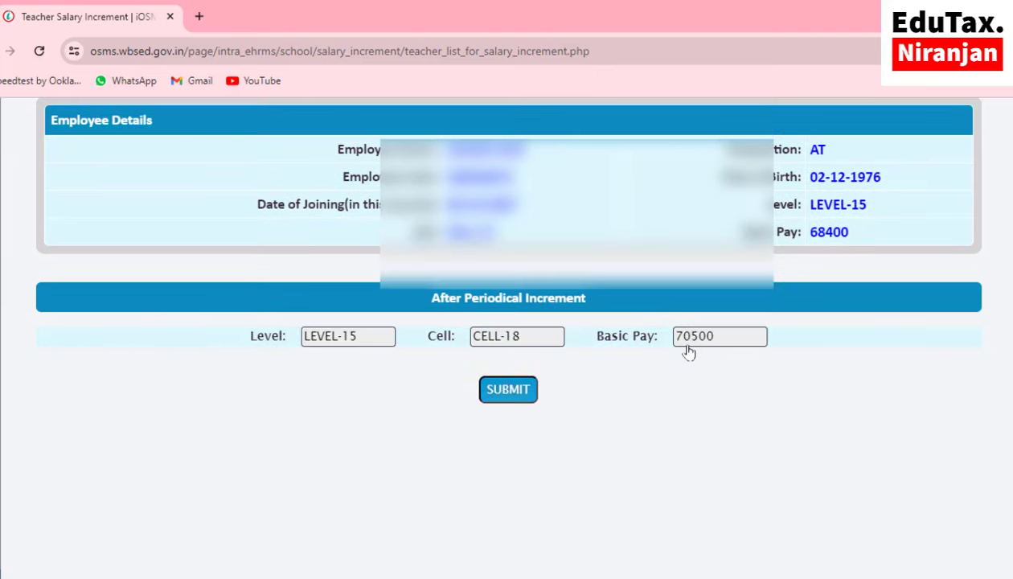
pyautogui.click(508, 391)
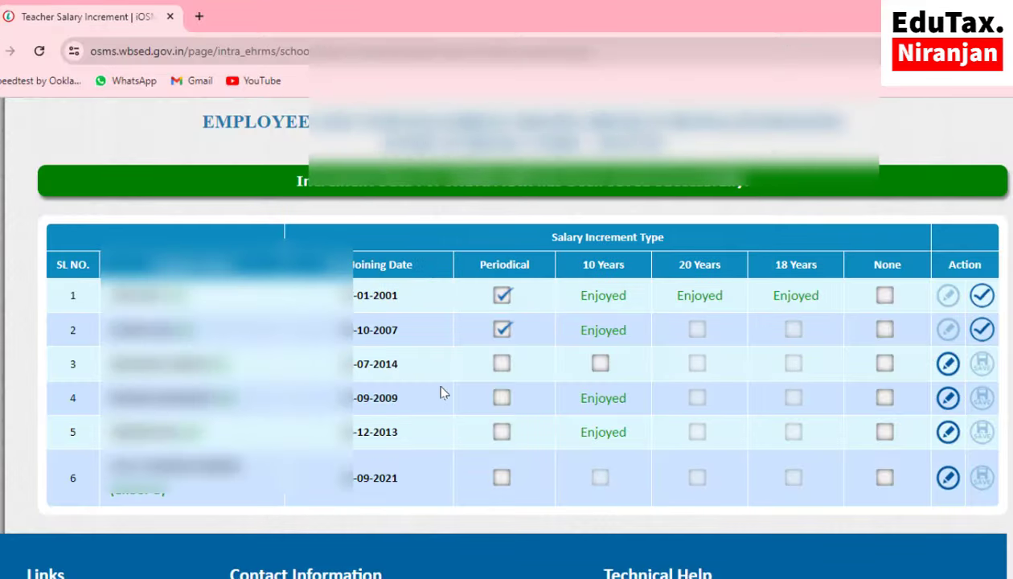
# Choose the Periodical and 10 Years increments for the employee in row 3 and open the increment details.
pyautogui.click(502, 365)
pyautogui.click(600, 366)
pyautogui.click(947, 364)
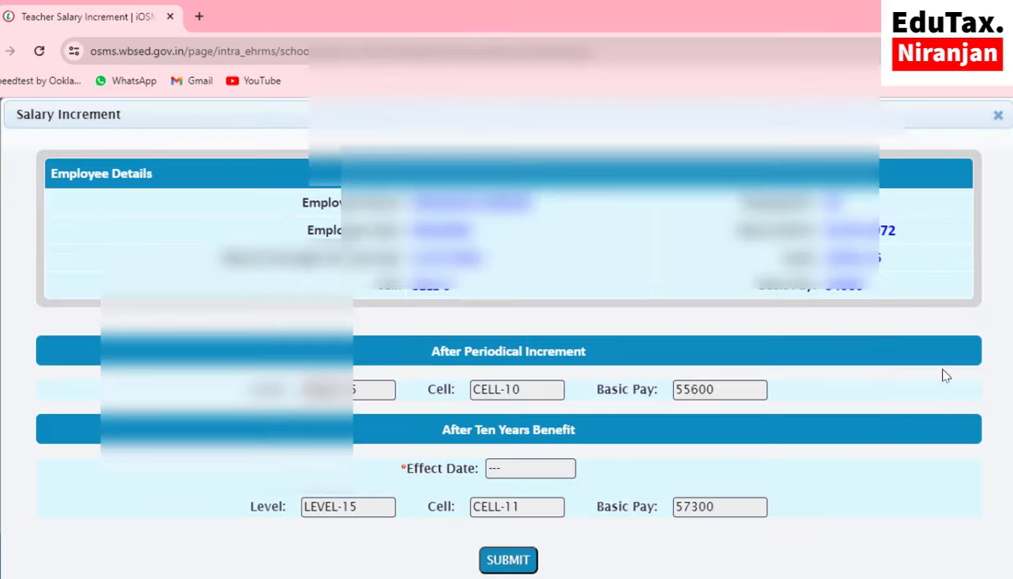
pyautogui.scroll(-2, 637, 398)
pyautogui.scroll(1, 393, 310)
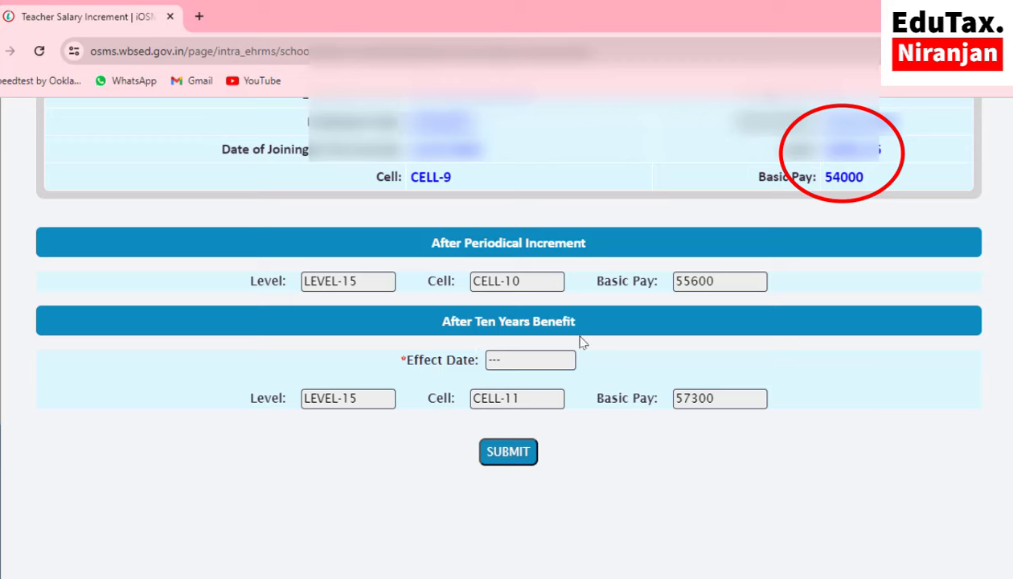
# Set the ten years benefit effect date to 11-07-2024, submit the form and save the row 3 employee's increment.
pyautogui.click(514, 362)
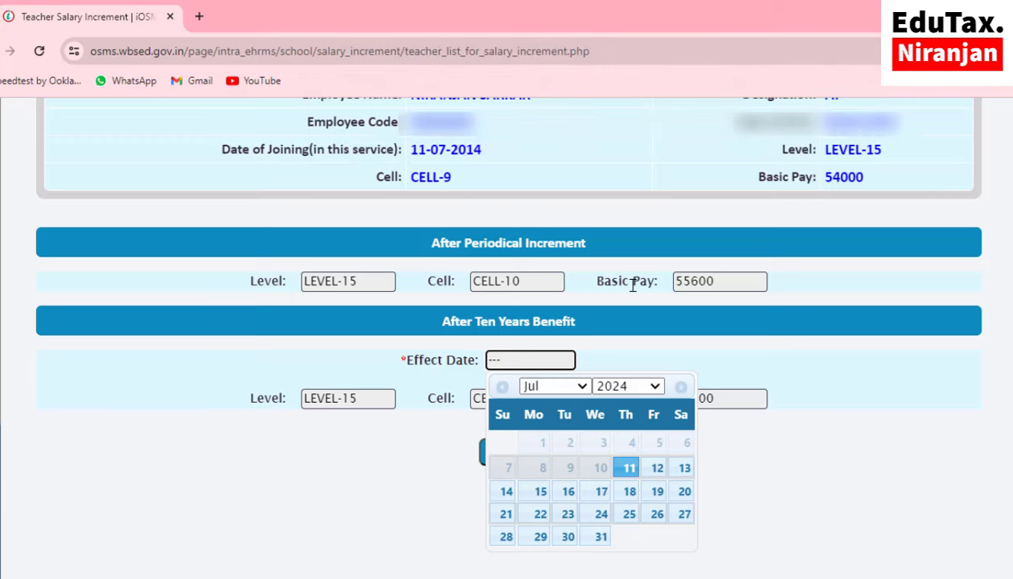
pyautogui.click(630, 473)
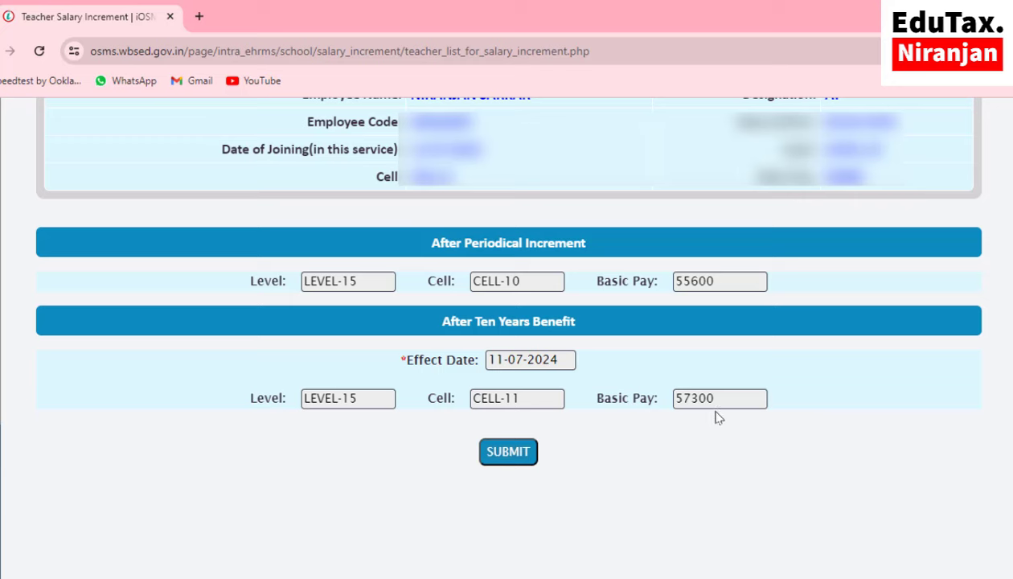
pyautogui.click(508, 452)
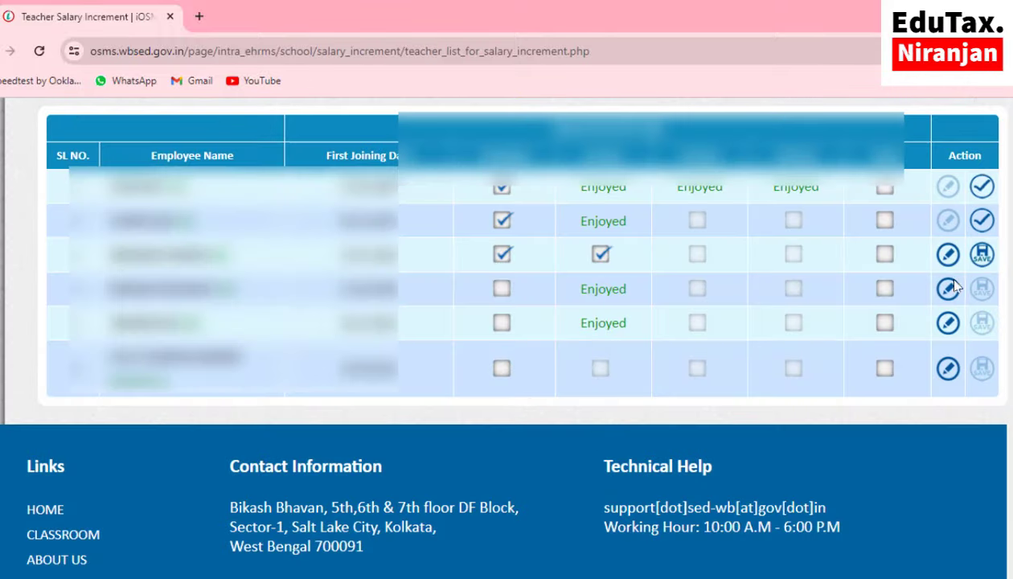
pyautogui.click(982, 256)
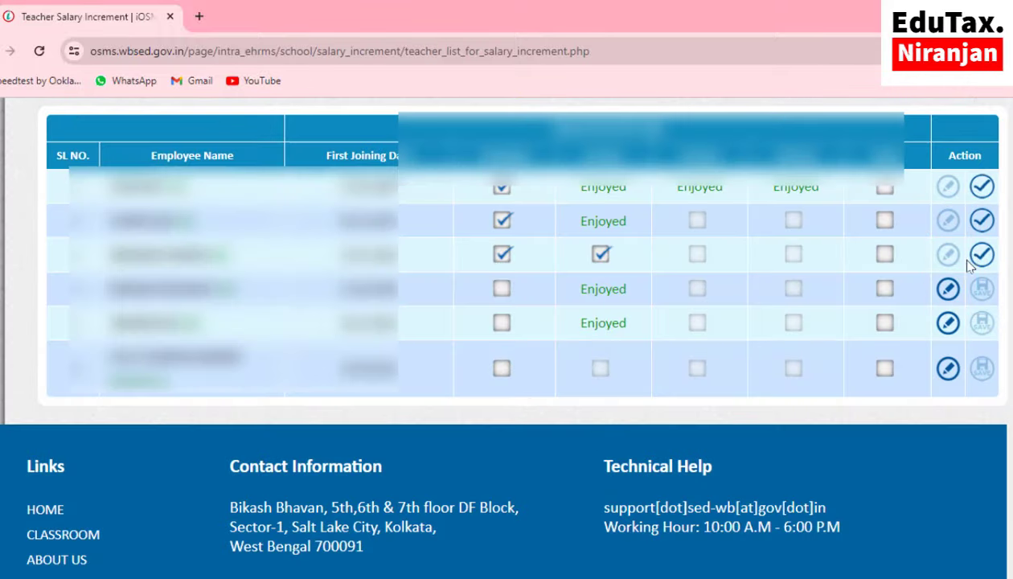
# Choose the Periodical increment for the employee in row 4 and submit the increment details.
pyautogui.click(501, 290)
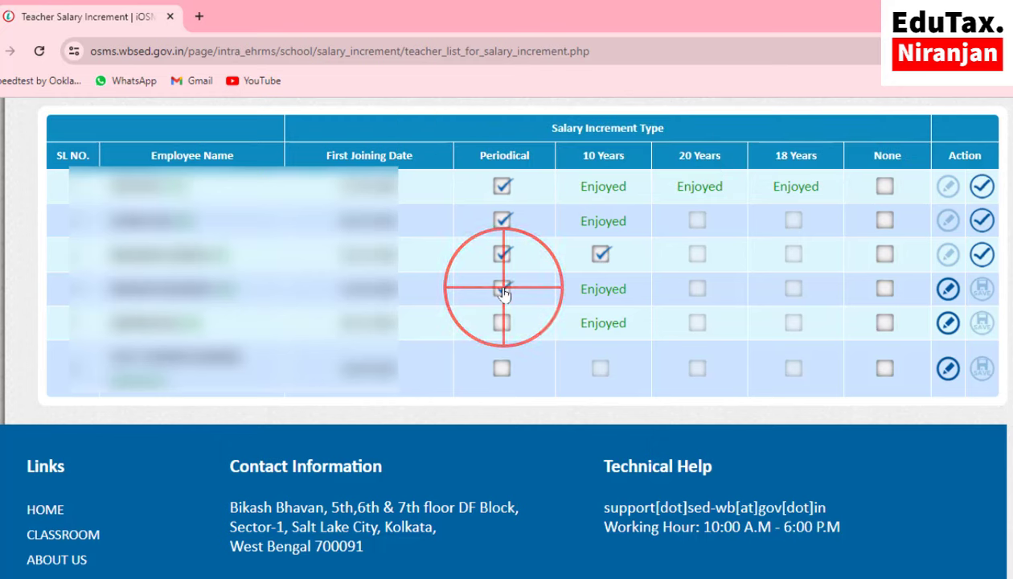
pyautogui.click(695, 291)
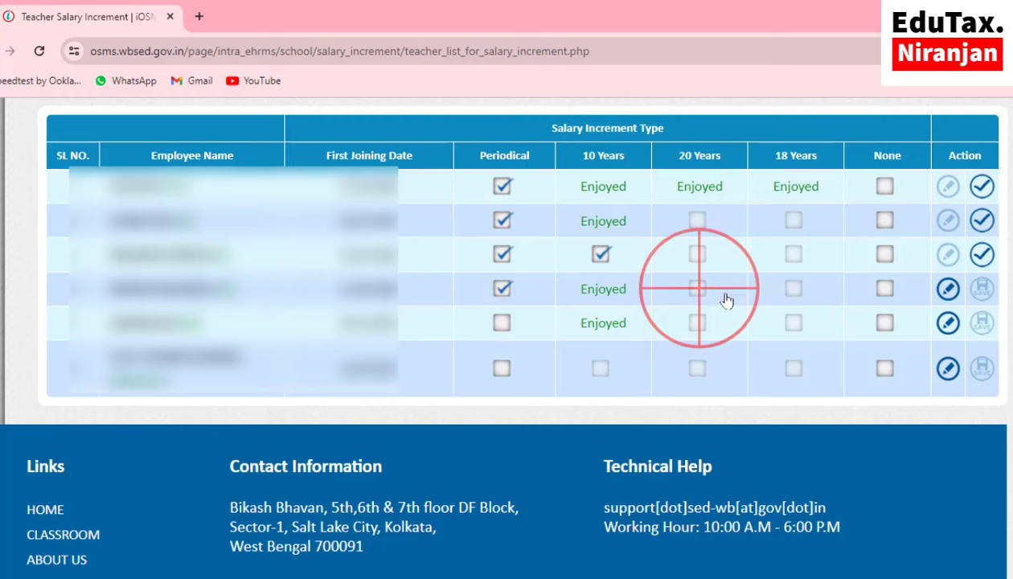
pyautogui.click(802, 299)
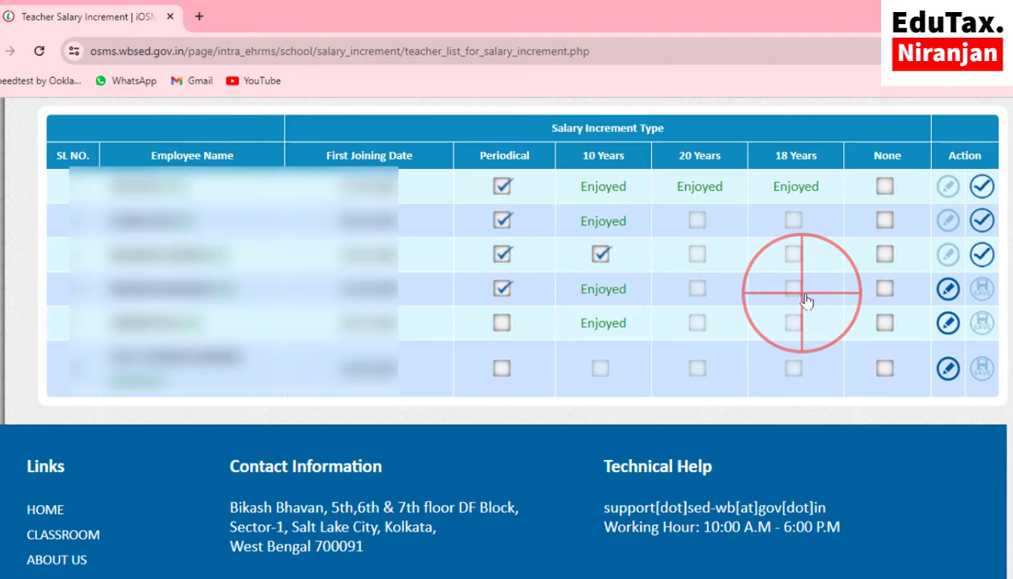
pyautogui.click(949, 290)
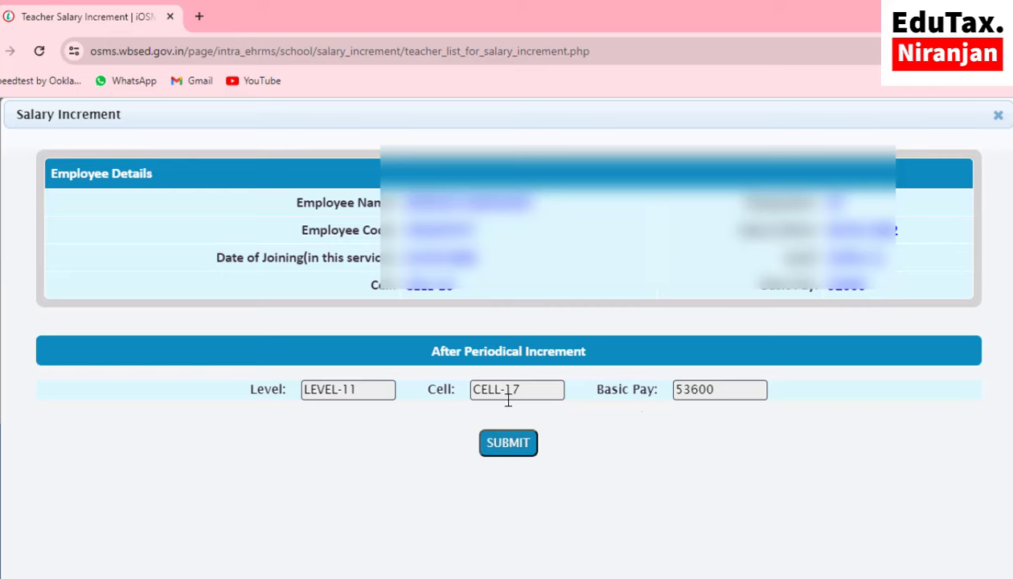
pyautogui.click(515, 442)
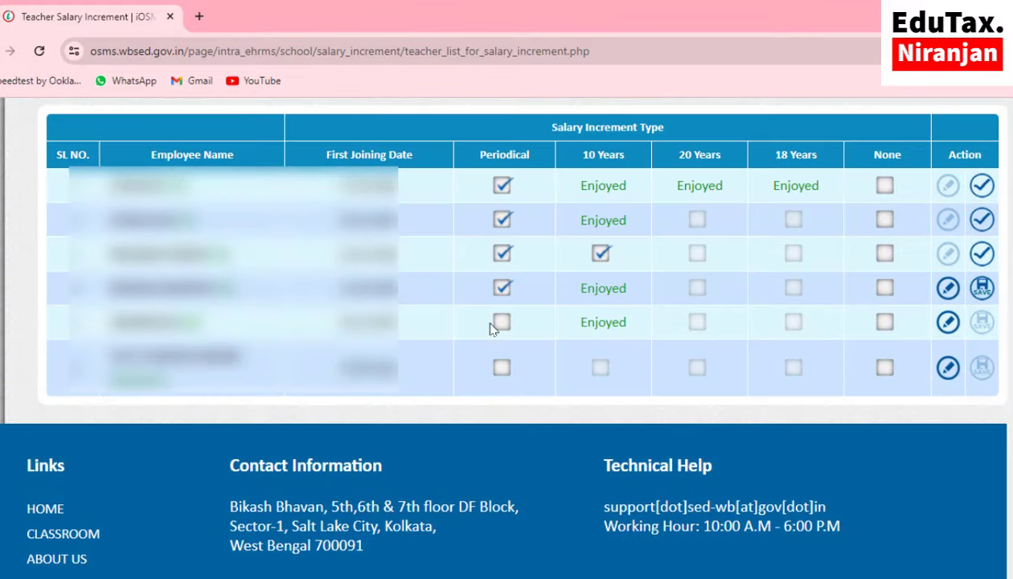
# Choose the Periodical increment for the employee in row 5 and submit the increment details.
pyautogui.click(500, 322)
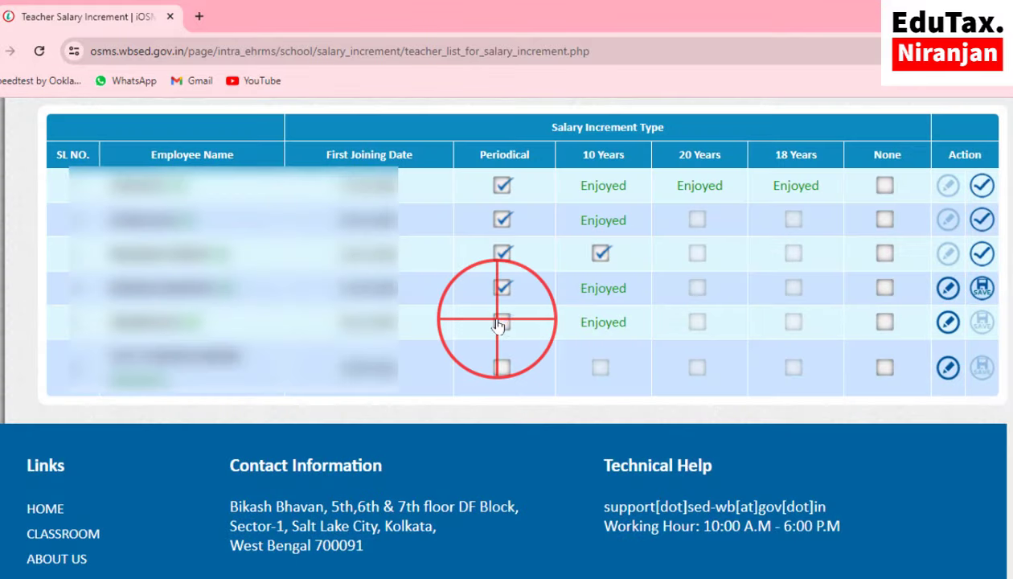
pyautogui.click(698, 324)
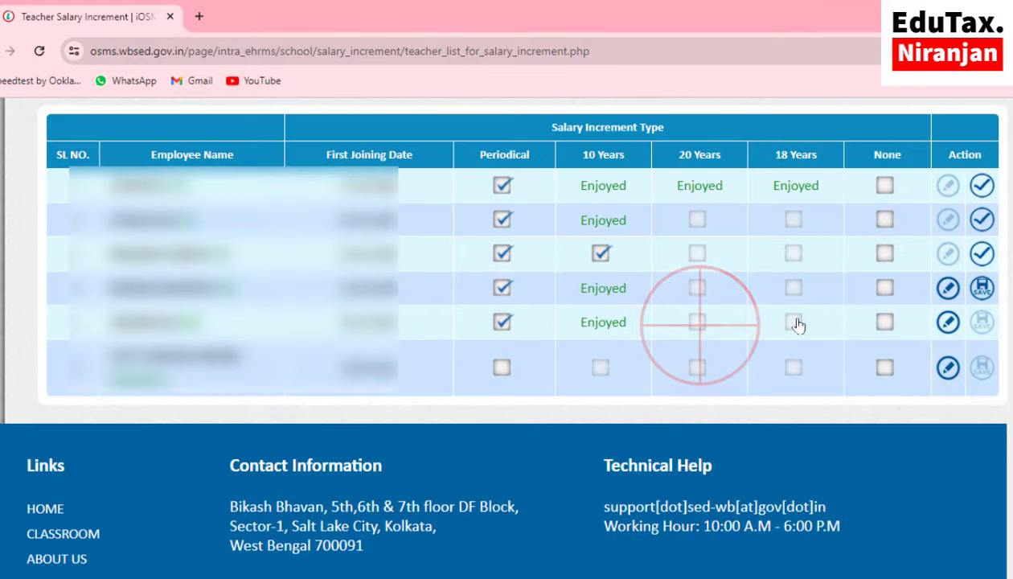
pyautogui.click(699, 326)
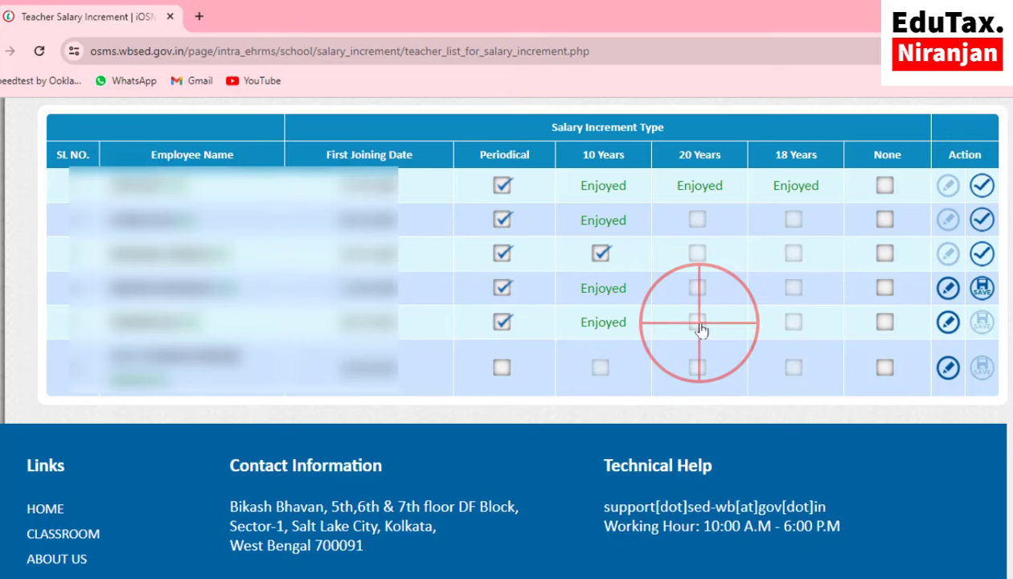
pyautogui.click(949, 324)
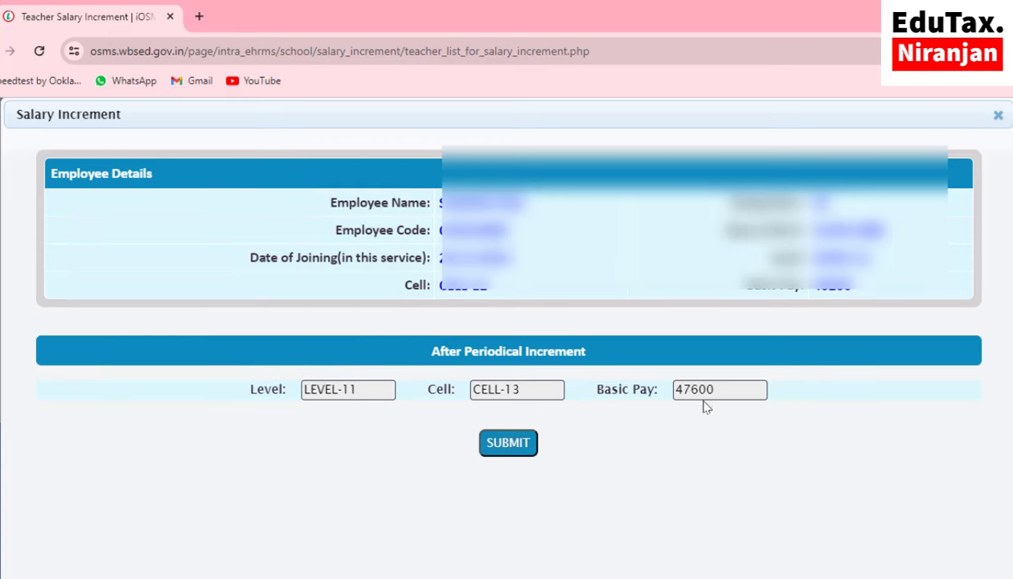
pyautogui.click(507, 443)
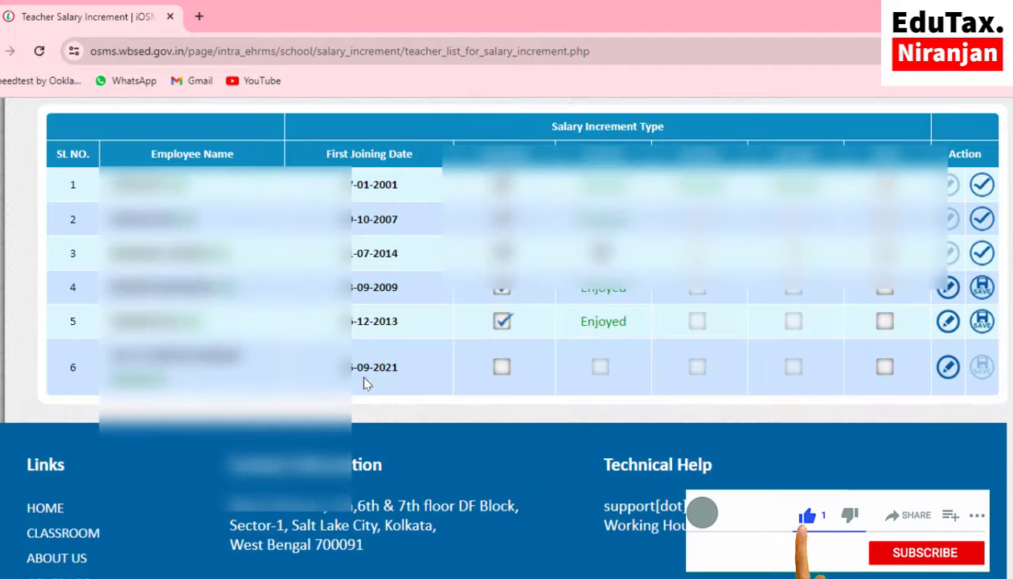
# Choose and submit the Periodical increment for the employee in row 6, and save the increments for rows 4 to 6.
pyautogui.click(501, 368)
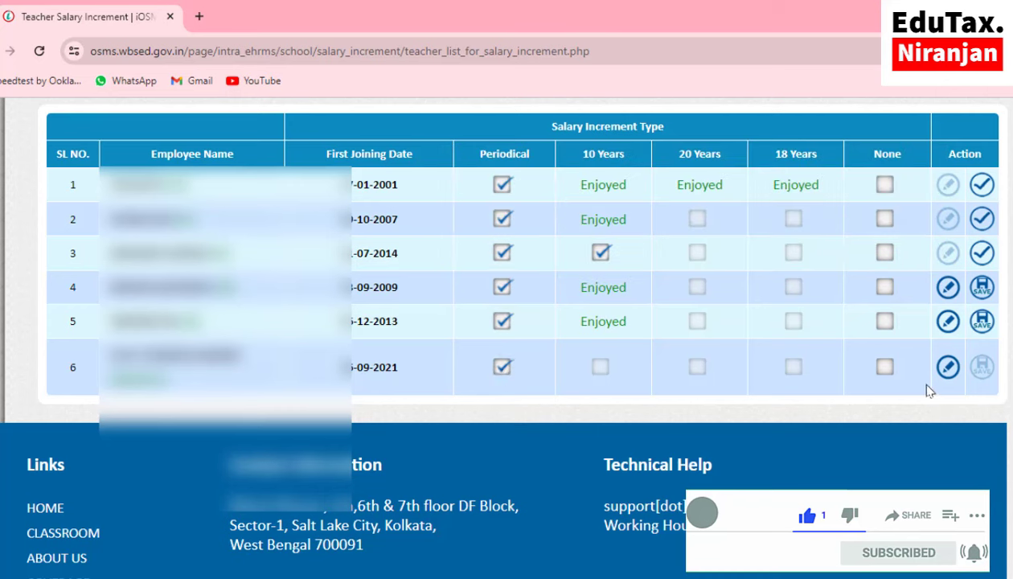
pyautogui.click(949, 368)
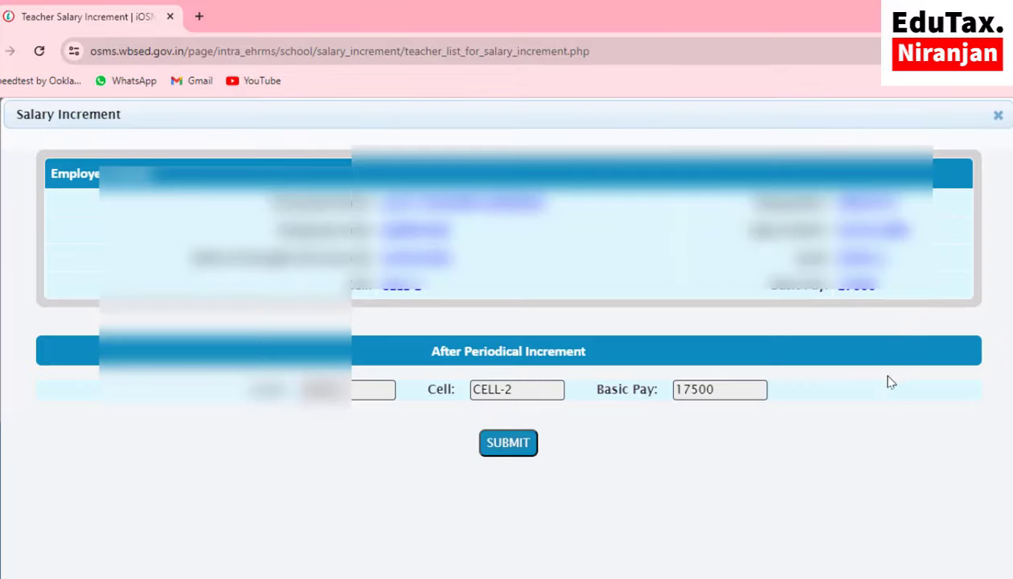
pyautogui.click(505, 444)
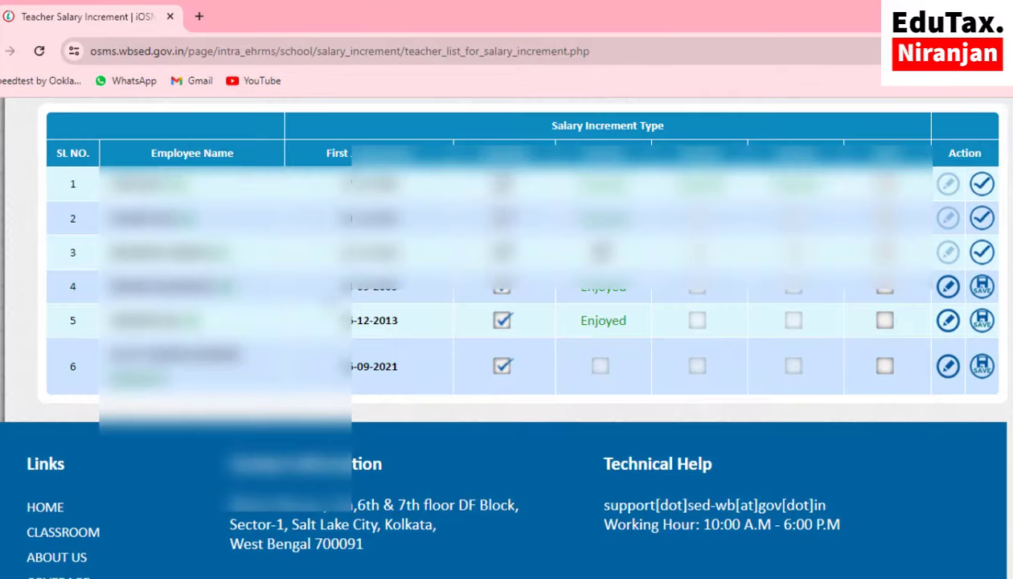
pyautogui.click(982, 288)
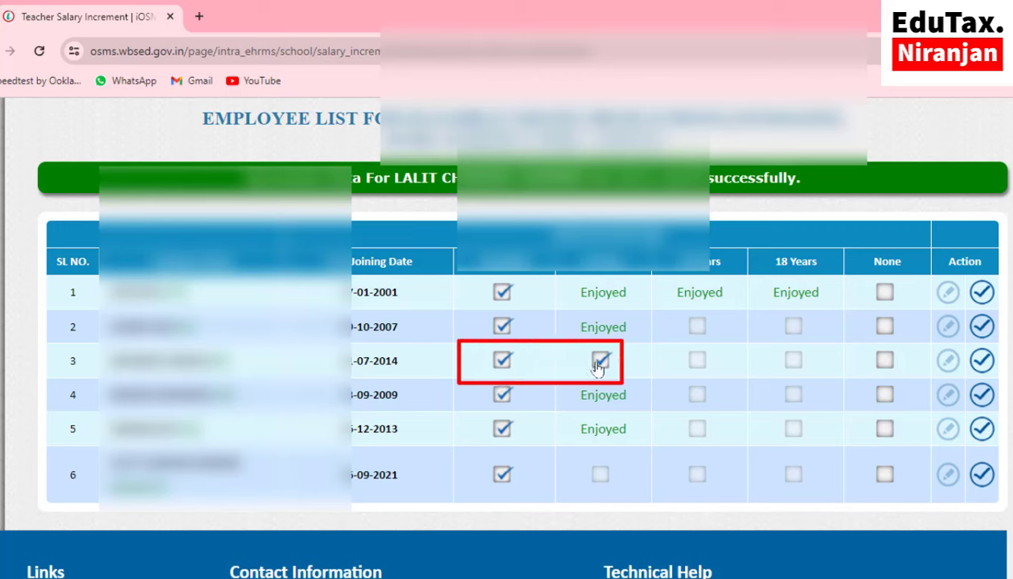
# Return to the dashboard and open the ROPA 2019 salary requisition under Submit/Finalize Salary Requisition.
pyautogui.scroll(2, 678, 342)
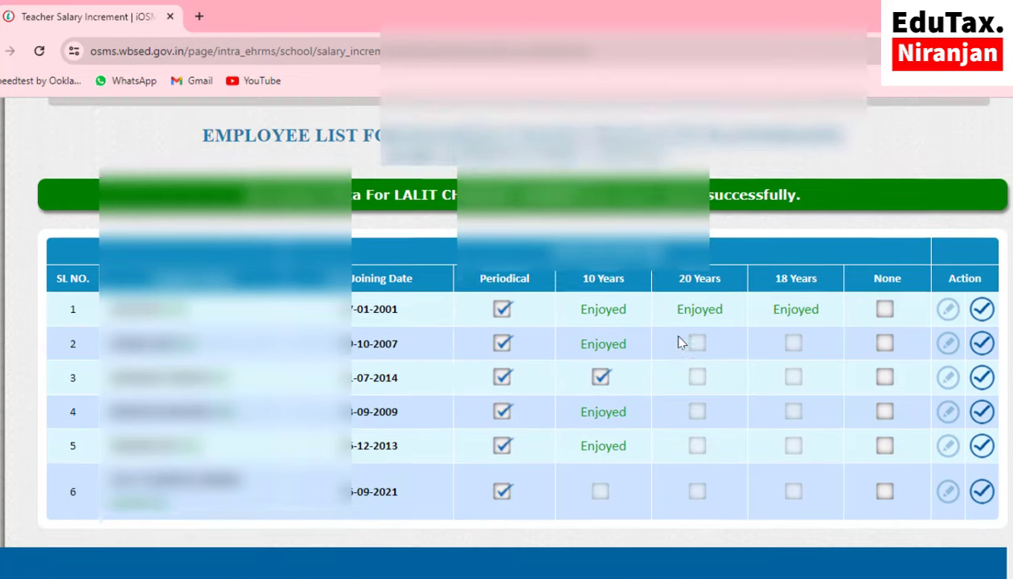
pyautogui.click(844, 117)
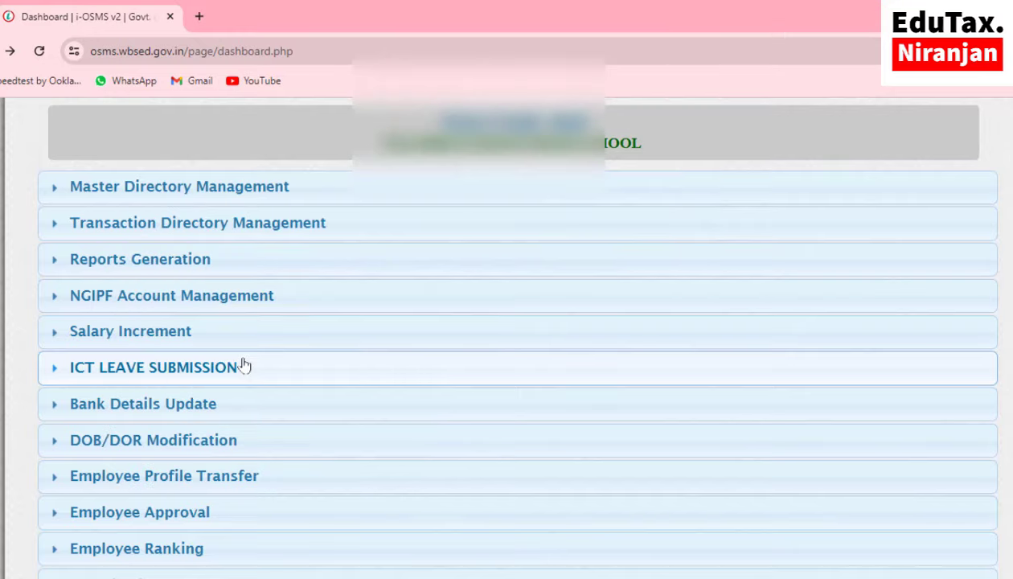
pyautogui.scroll(2, 244, 356)
pyautogui.click(200, 374)
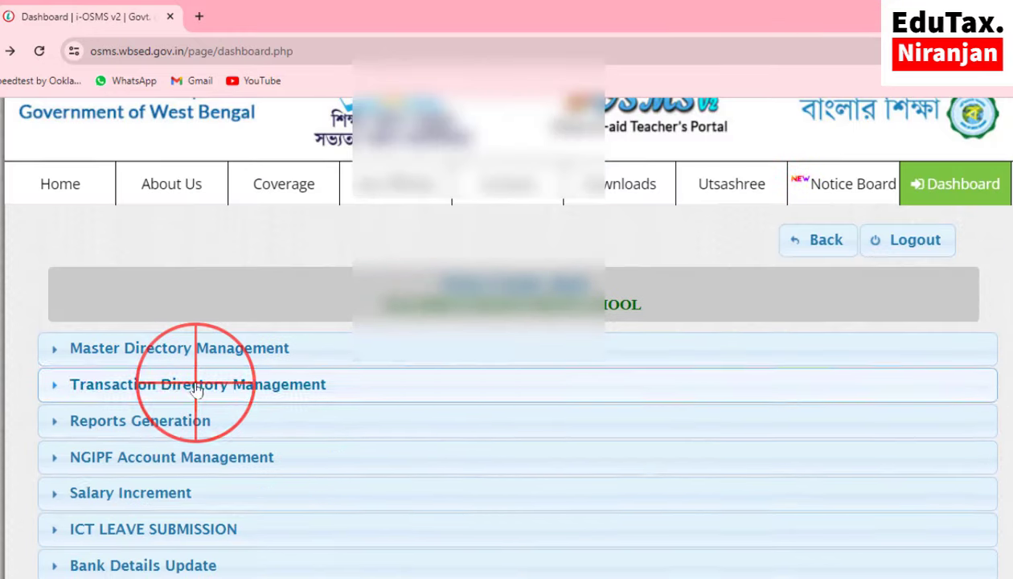
pyautogui.scroll(-2, 195, 390)
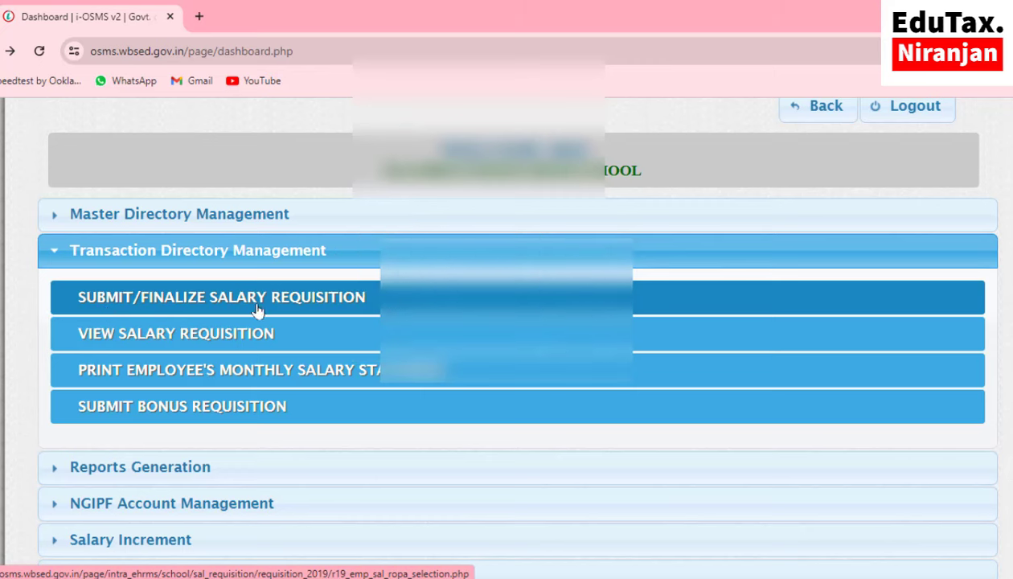
pyautogui.click(217, 301)
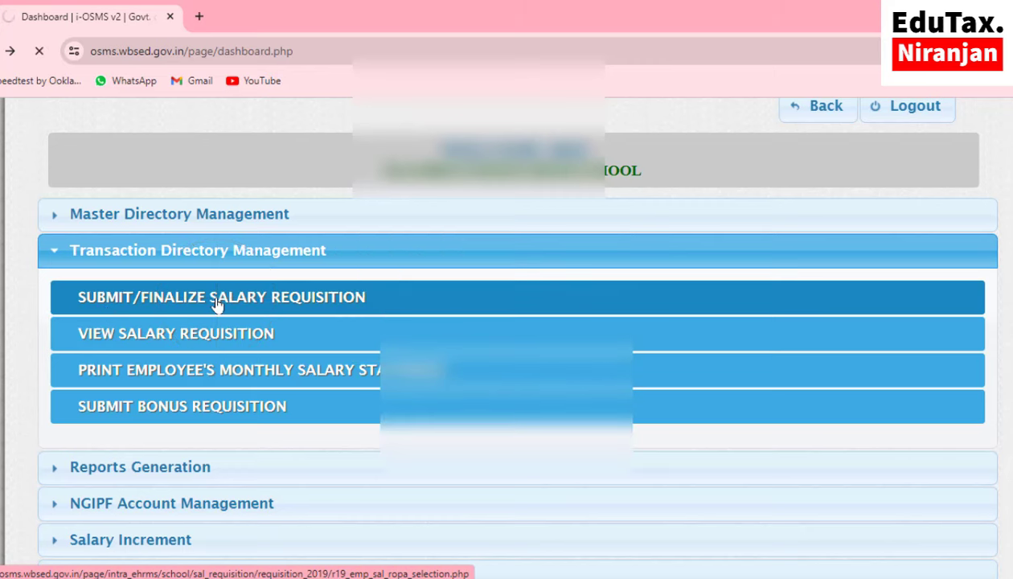
pyautogui.click(217, 300)
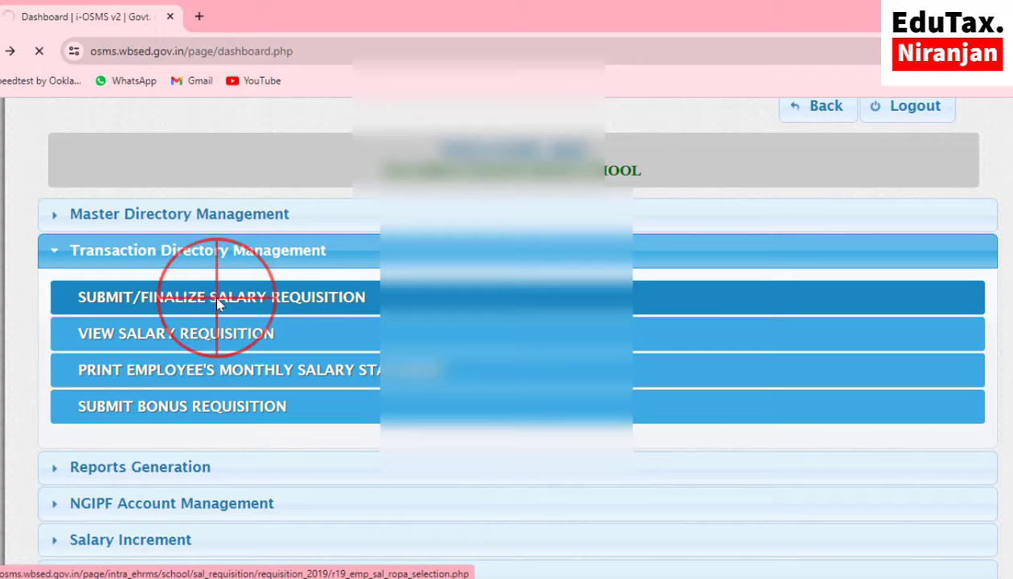
pyautogui.scroll(-3, 218, 303)
pyautogui.click(581, 418)
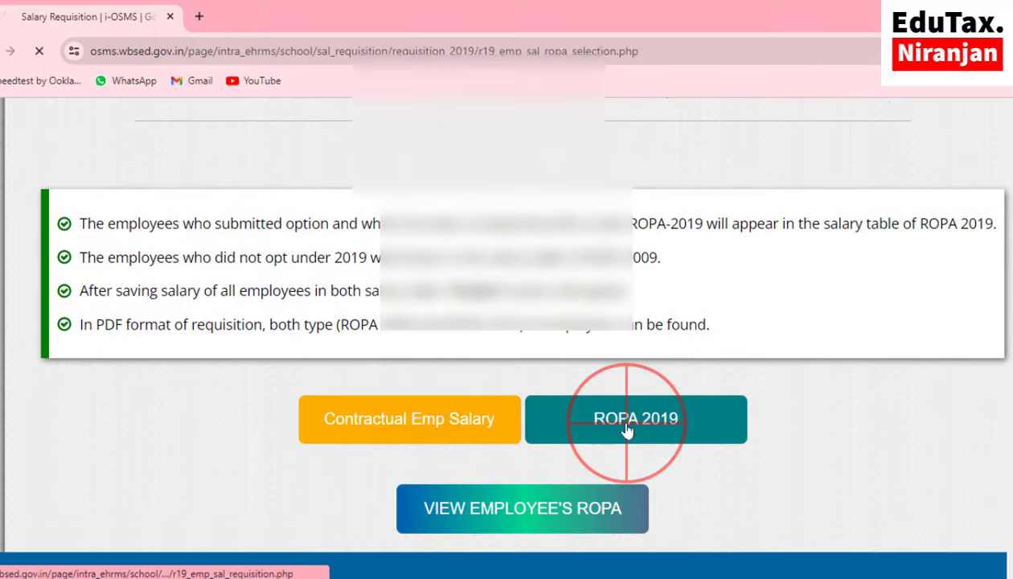
# Examine the basic pay, allowances, DA arrear and gross salary of each employee in the July 2024 requisition.
pyautogui.scroll(-6, 627, 431)
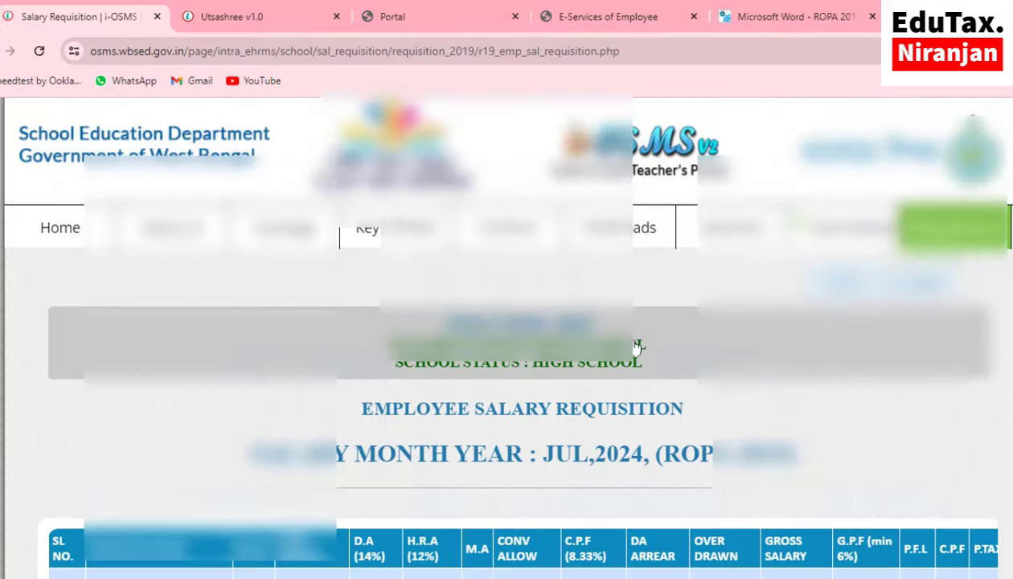
pyautogui.scroll(-4, 635, 347)
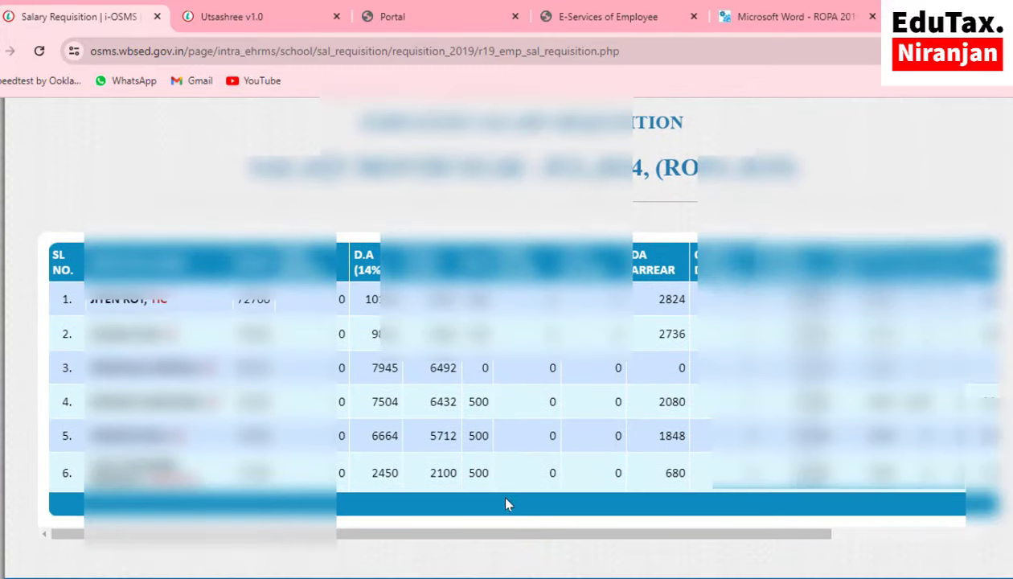
pyautogui.moveTo(509, 534); pyautogui.dragTo(669, 534)
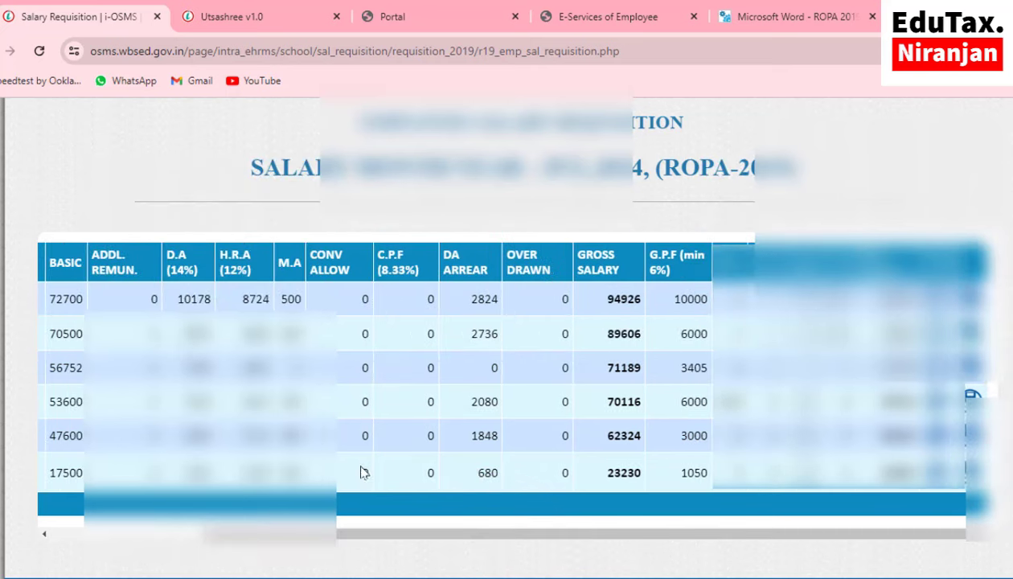
pyautogui.moveTo(414, 537); pyautogui.dragTo(329, 536)
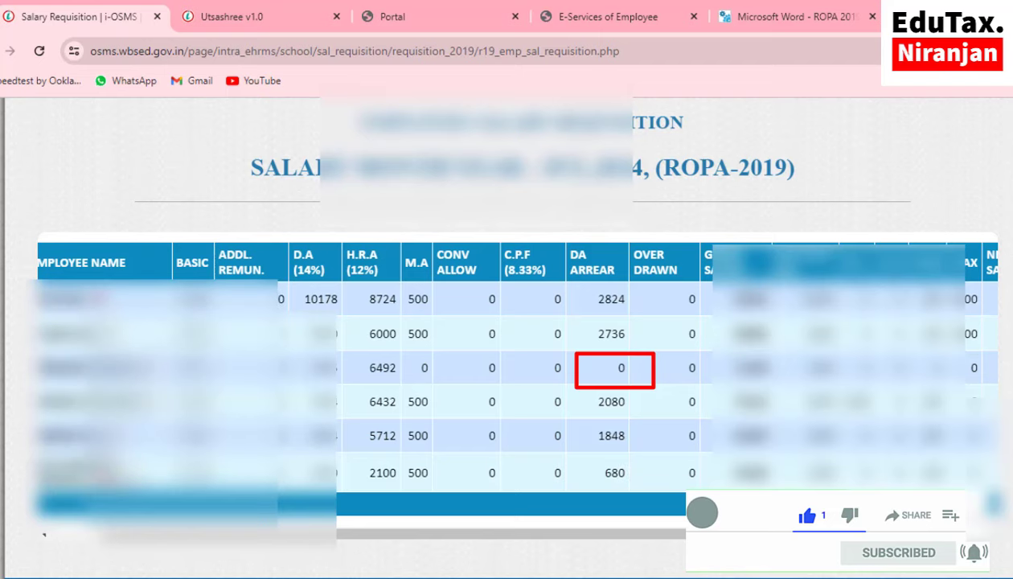
# Return to the dashboard and close the Important Notice.
pyautogui.click(646, 578)
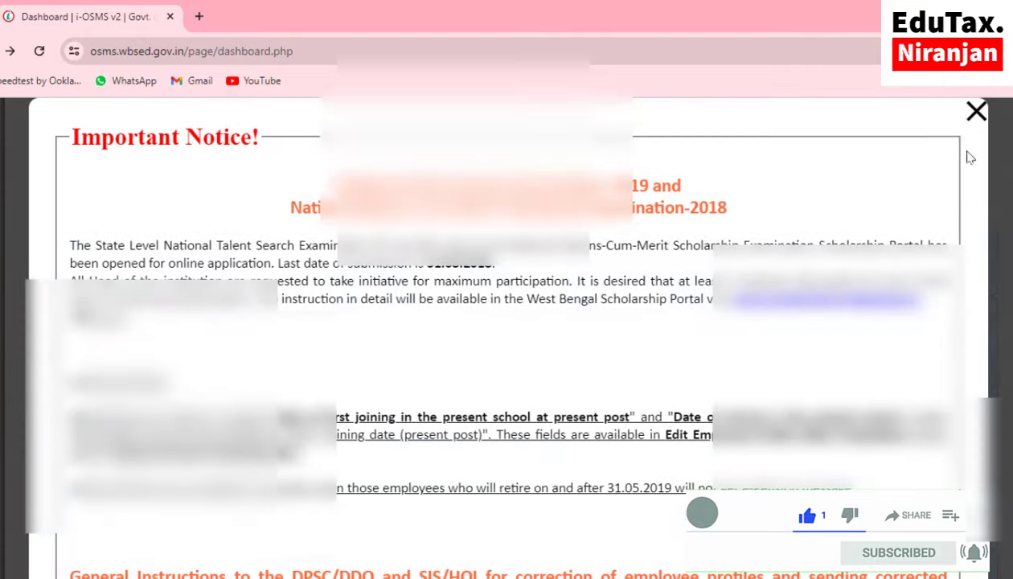
pyautogui.click(975, 111)
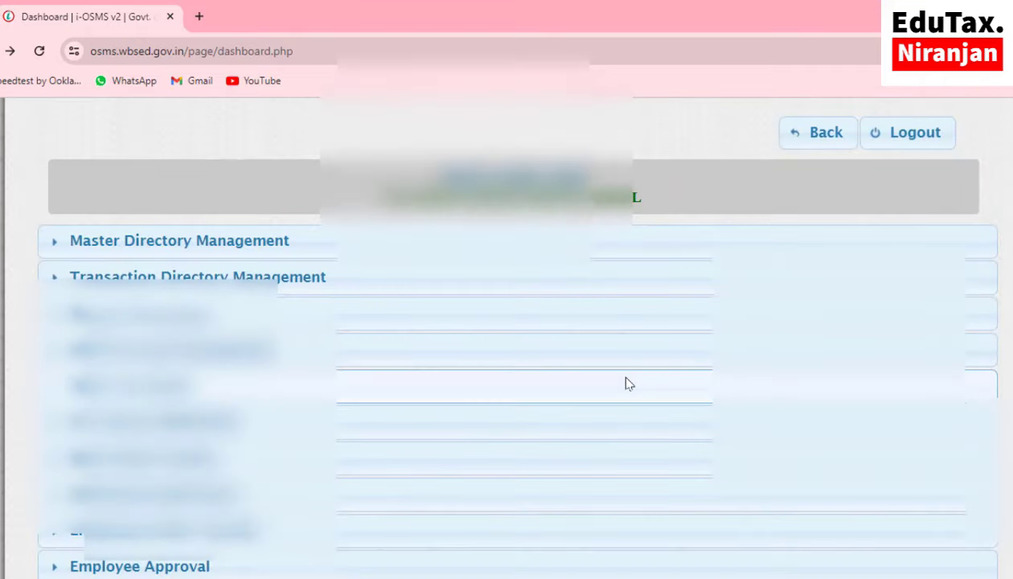
pyautogui.scroll(-3, 627, 384)
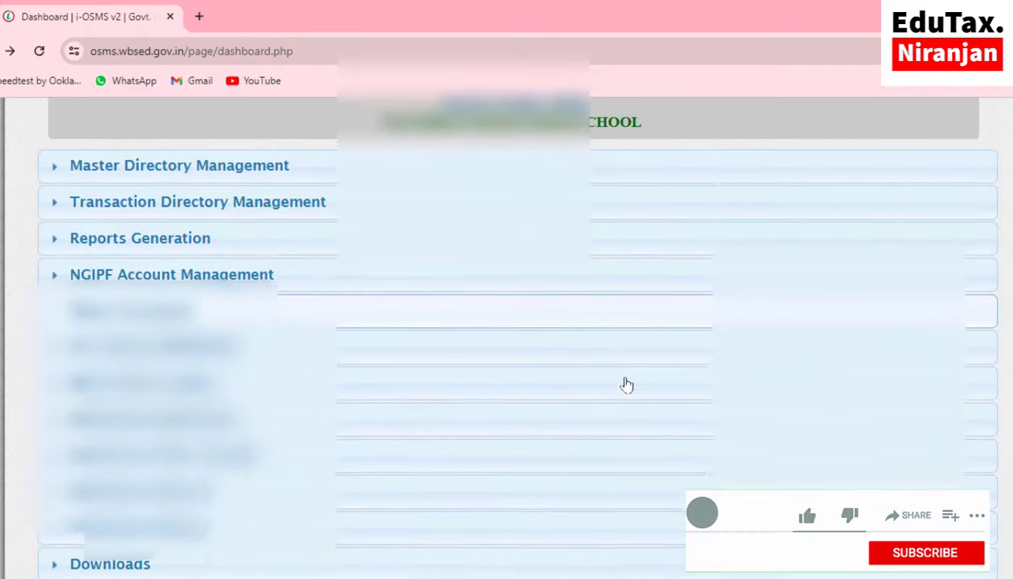